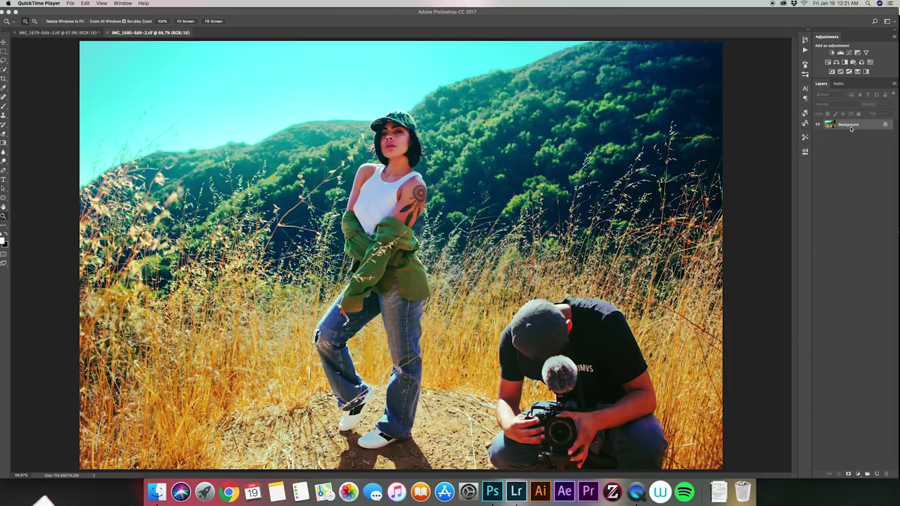
Step: Copy the Background photo of IMG_1680-Edit-2.tif into IMG_1679-Edit-2.tif as a new layer and lower its opacity to about 48%
left_click_drag(854, 125, 399, 209)
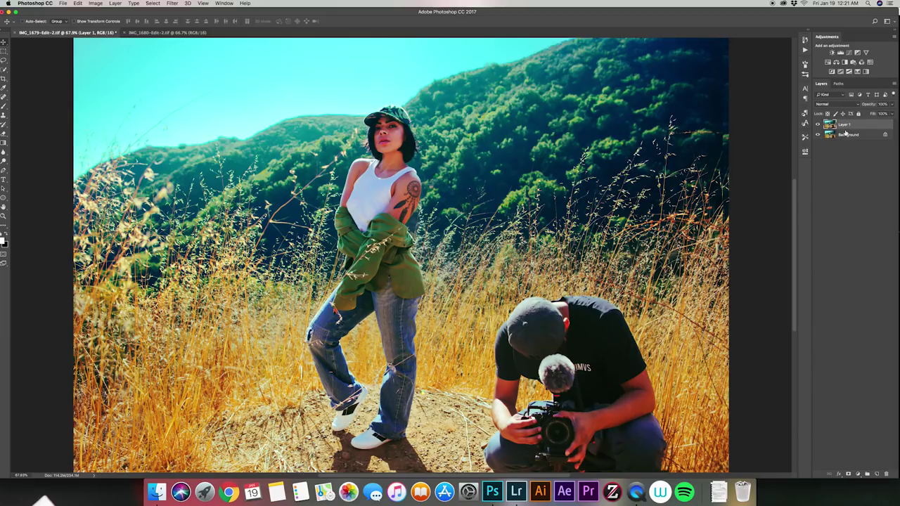
left_click(893, 104)
left_click_drag(892, 114, 876, 114)
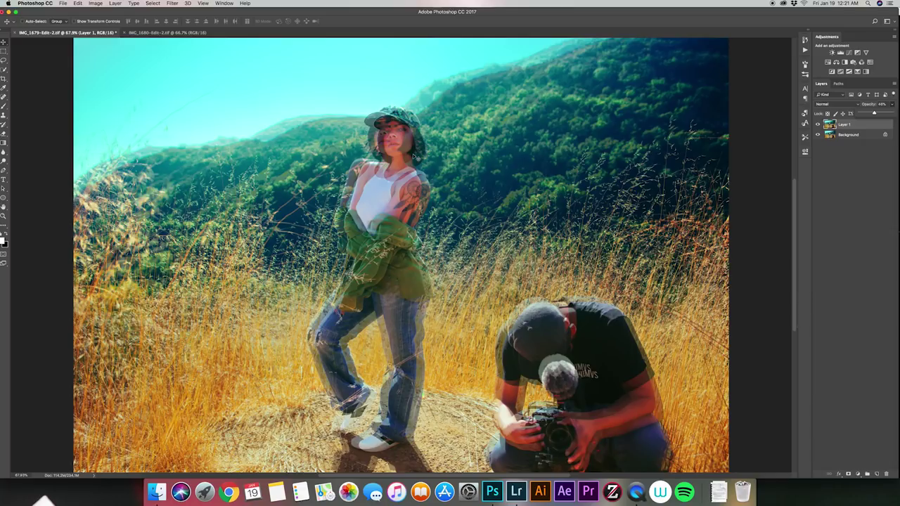
Step: Move Layer 1 so the woman's face lines up with her face in the Background photo beneath
key("f")
mouse_move(413, 156)
left_mouse_down()
mouse_move(431, 152)
mouse_move(409, 154)
left_mouse_up()
key("z")
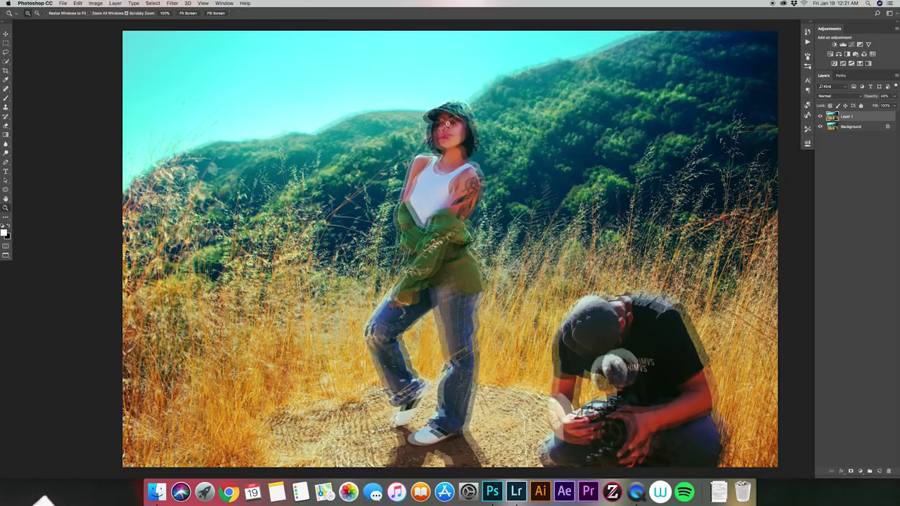
left_click(444, 140)
left_click(444, 140)
key("h")
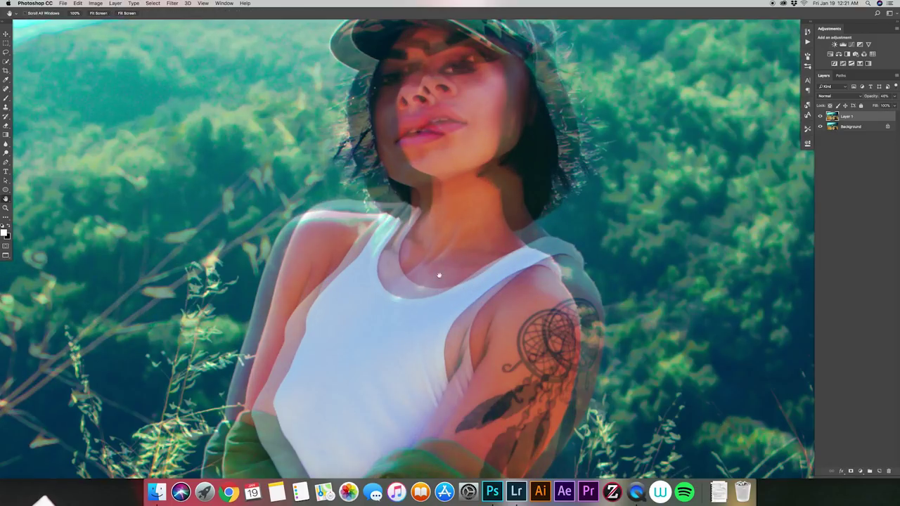
key("super+0")
key("v")
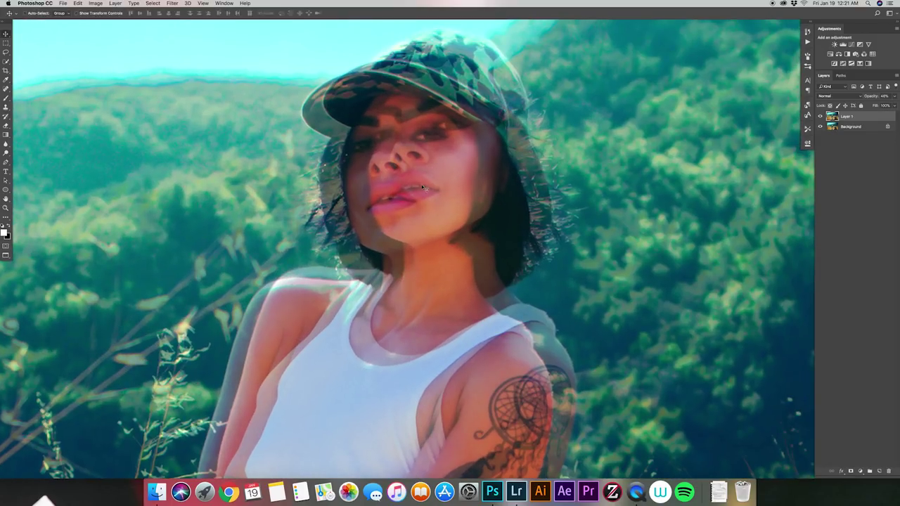
left_click_drag(403, 185, 378, 179)
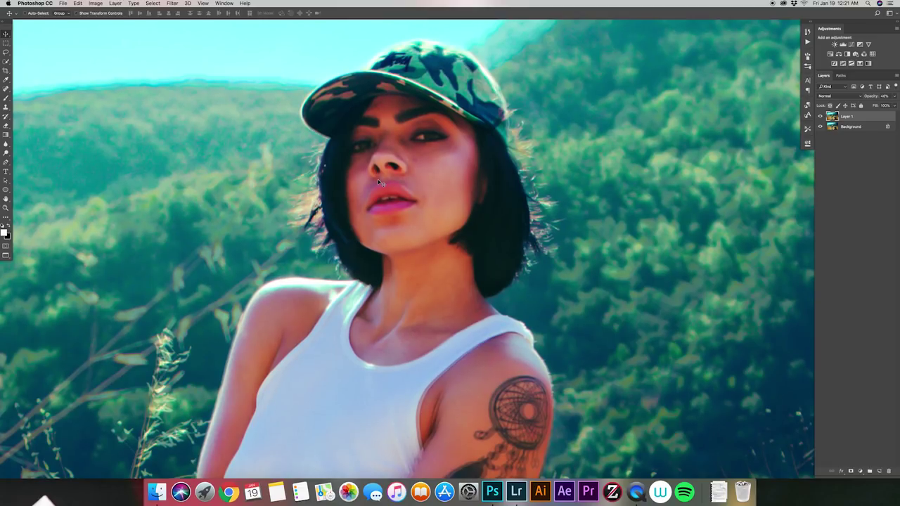
Step: Restore Layer 1's opacity to 100%
key("super+0")
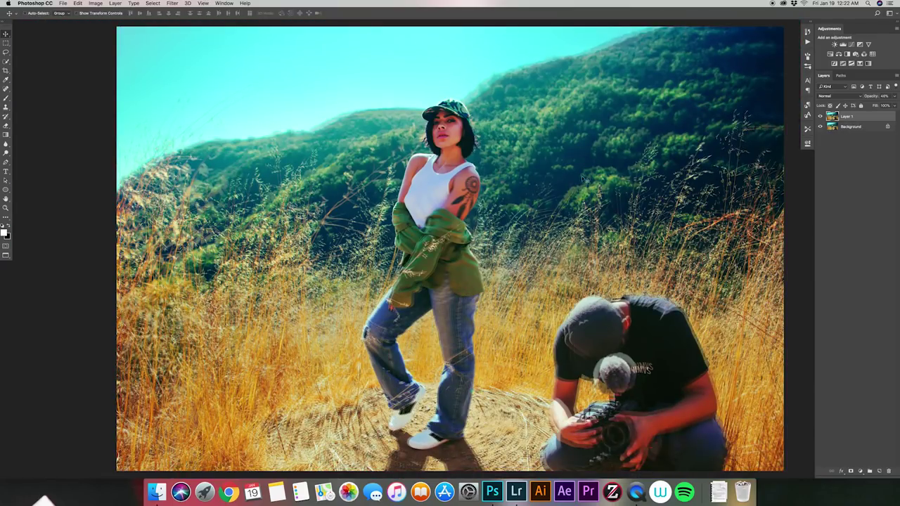
left_click(894, 96)
left_click_drag(879, 106, 898, 106)
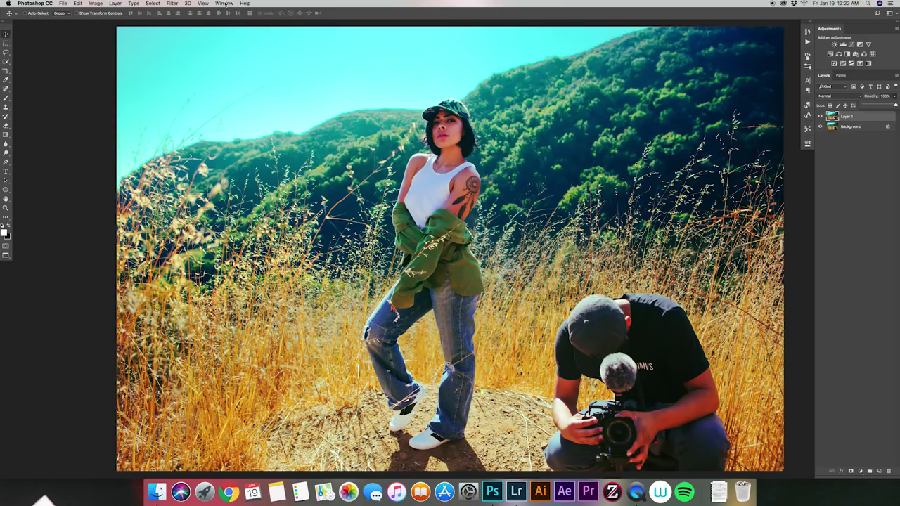
Step: Create a frame animation in the Timeline and set the first frame's delay to 0.2 seconds
left_click(225, 3)
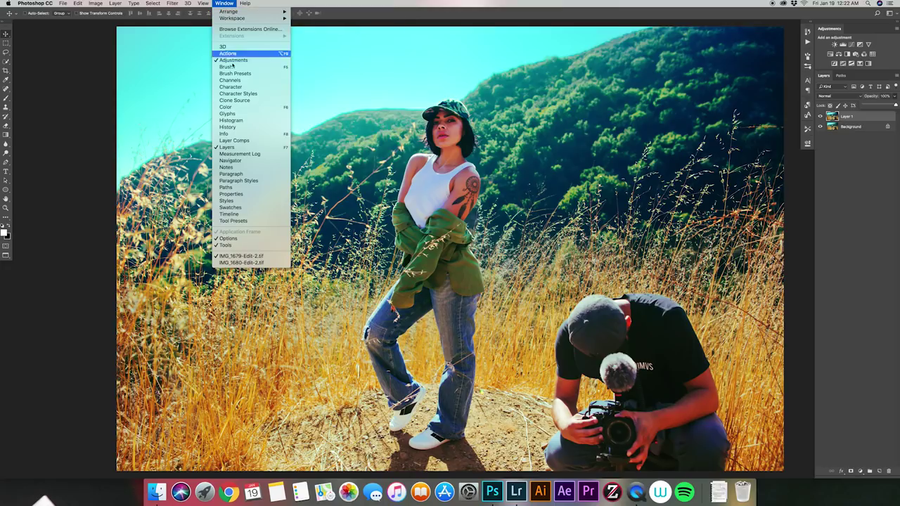
left_click(240, 215)
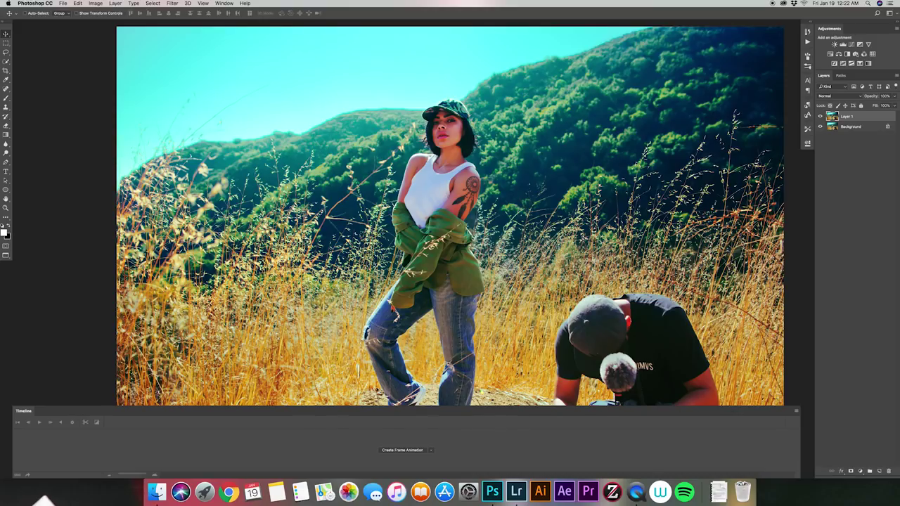
left_click(408, 452)
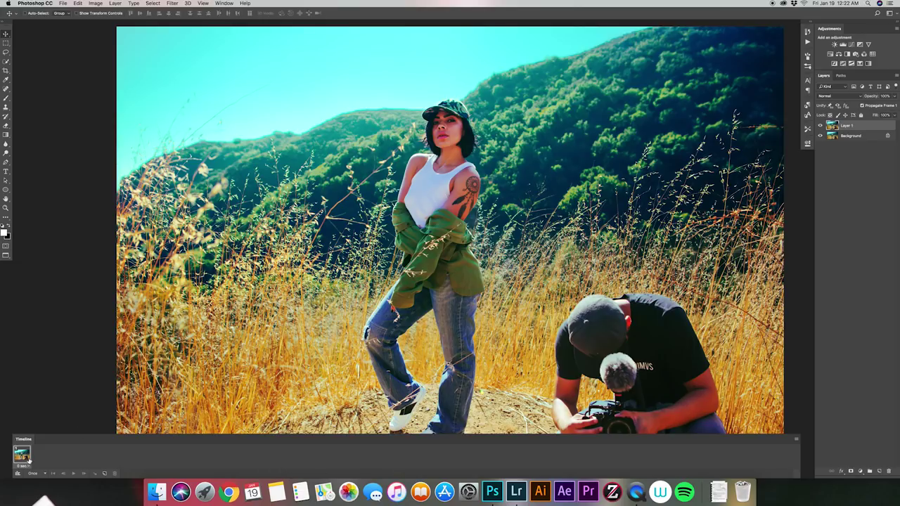
left_click(24, 468)
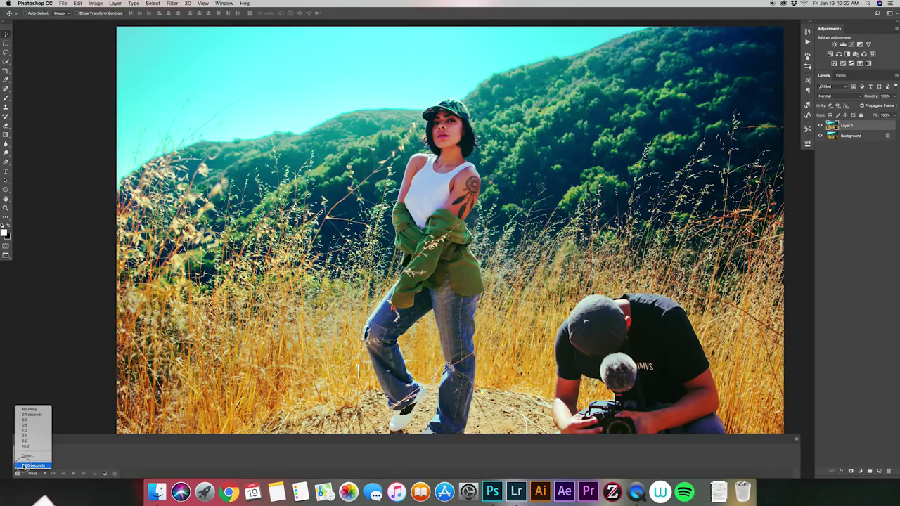
left_click(26, 420)
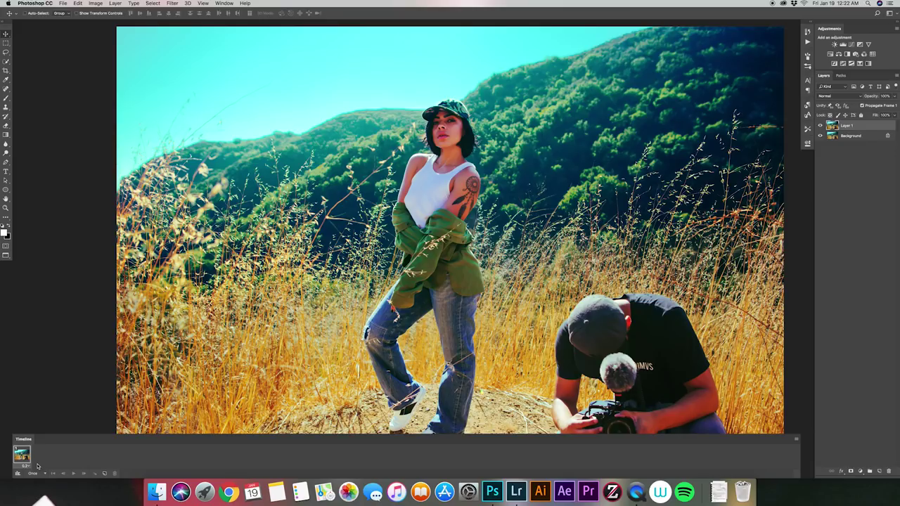
Step: Add three more frames, hiding Layer 1 in frames 2 and 4 and showing it in frame 3
left_click(104, 475)
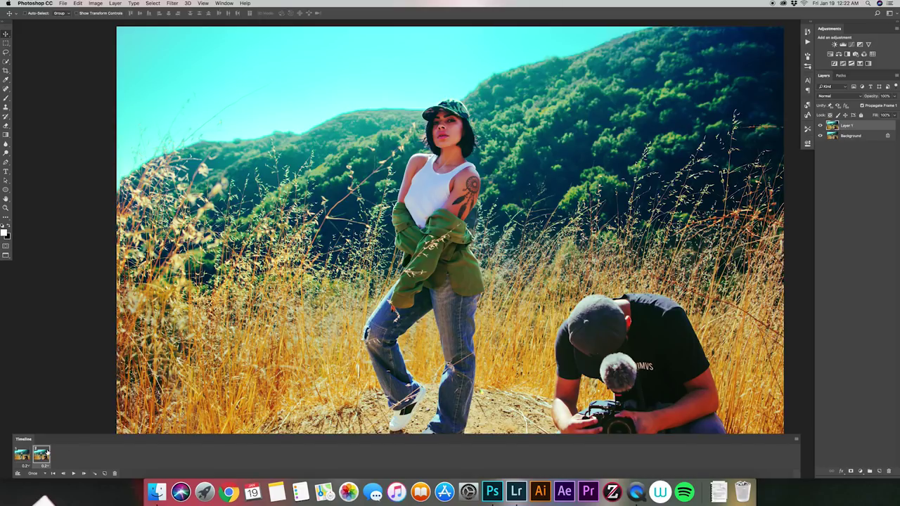
left_click(821, 124)
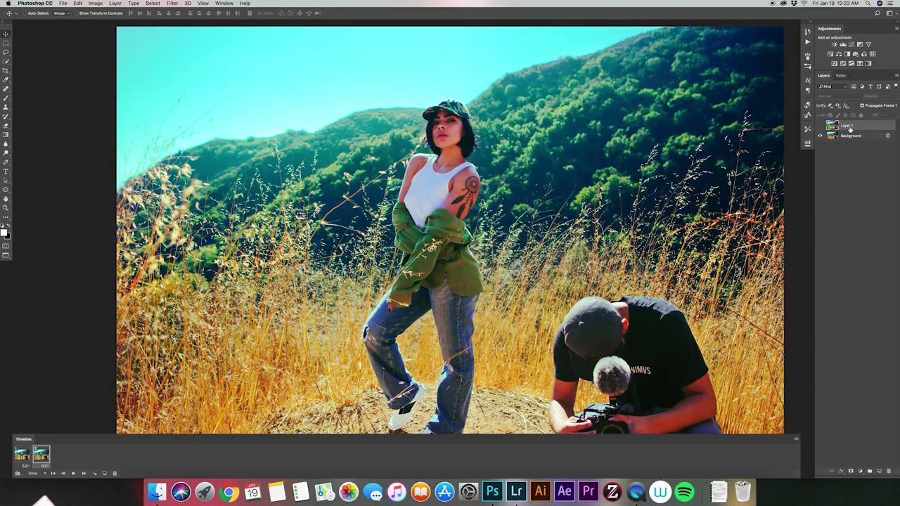
left_click(105, 473)
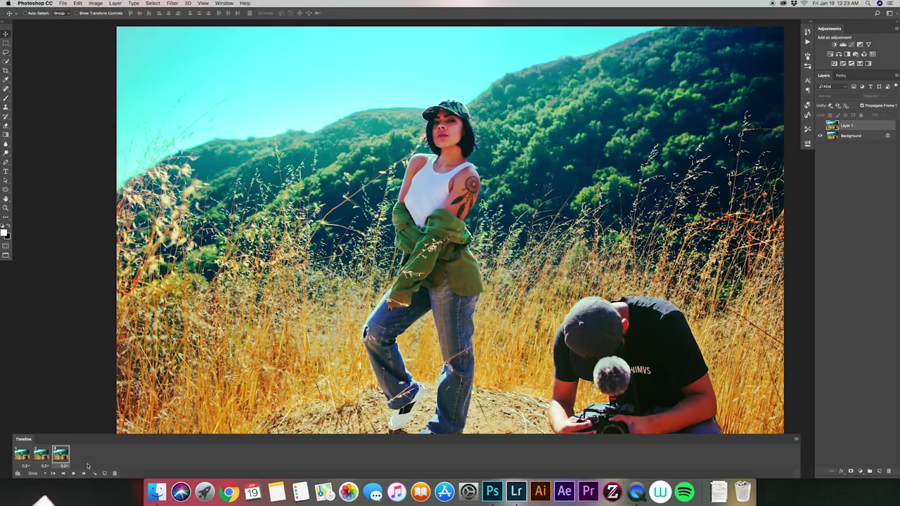
left_click(820, 126)
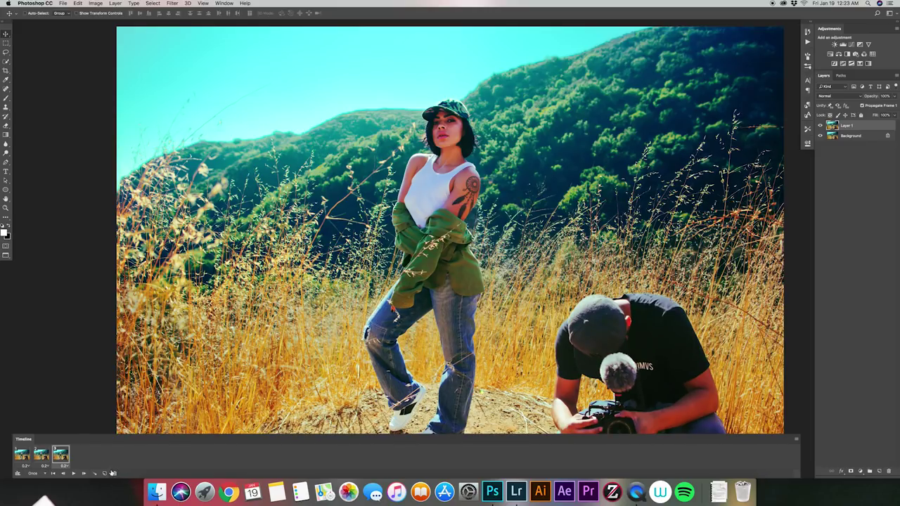
left_click(105, 473)
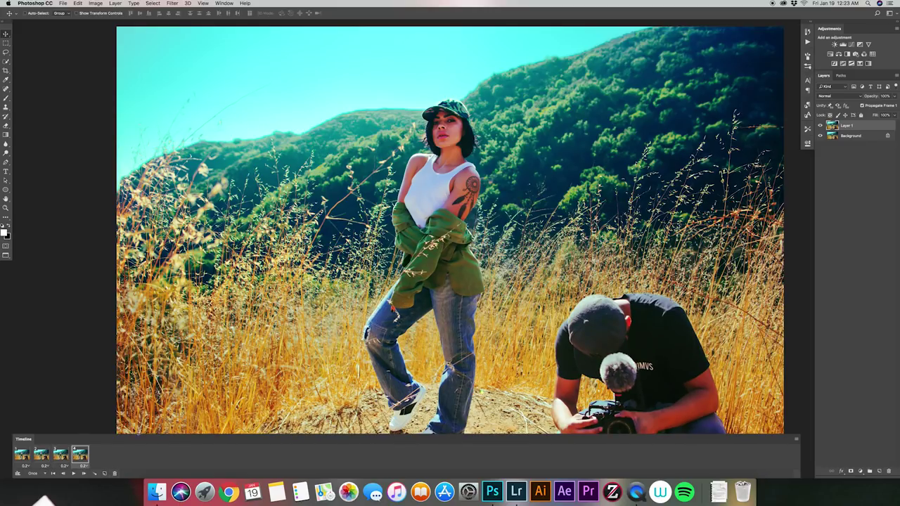
left_click(820, 126)
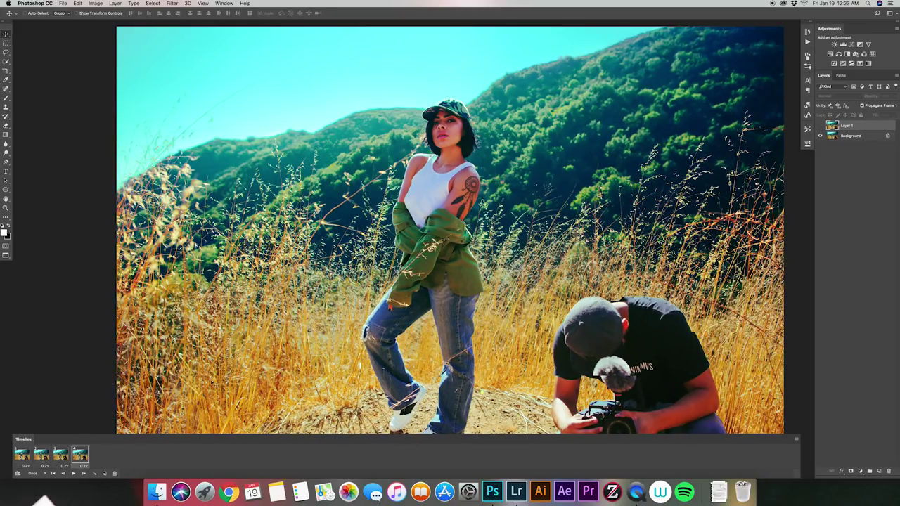
Step: Duplicate the whole frame sequence twice so the animation runs for 16 alternating frames
left_click(22, 455)
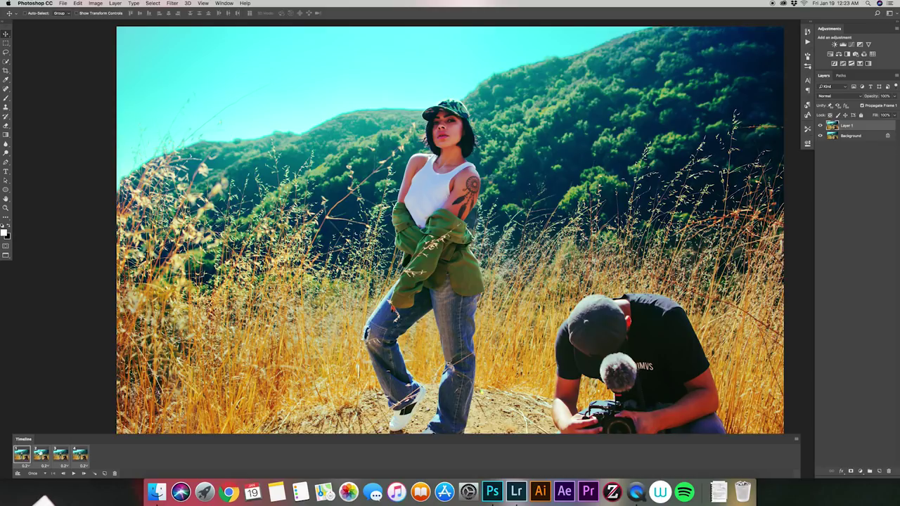
left_click(105, 477)
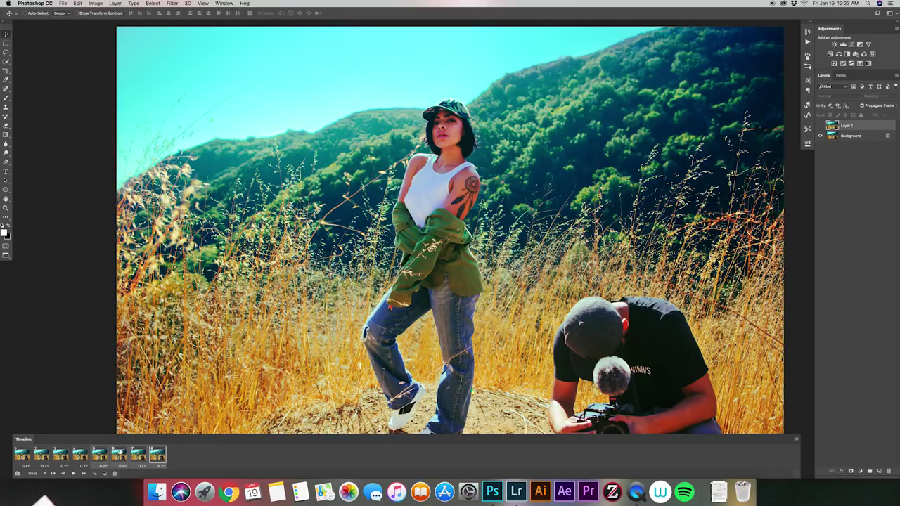
key("space")
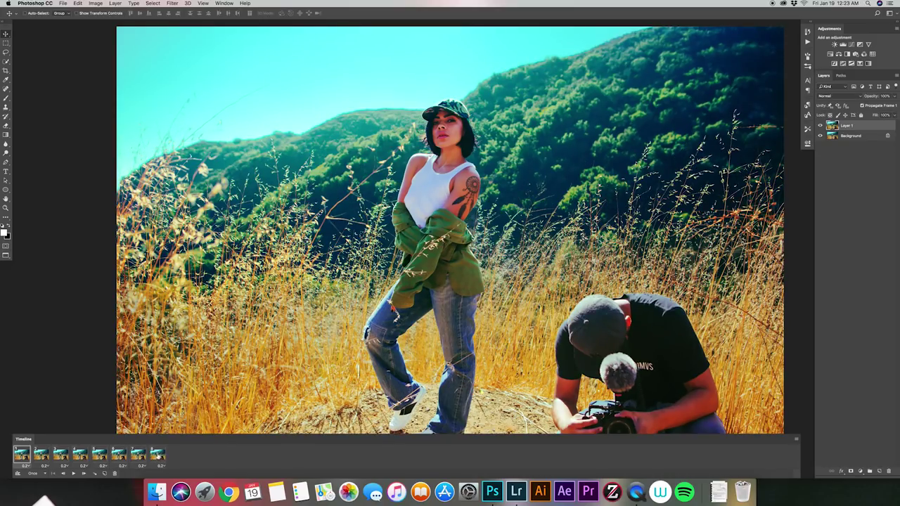
left_click(159, 455, "shift")
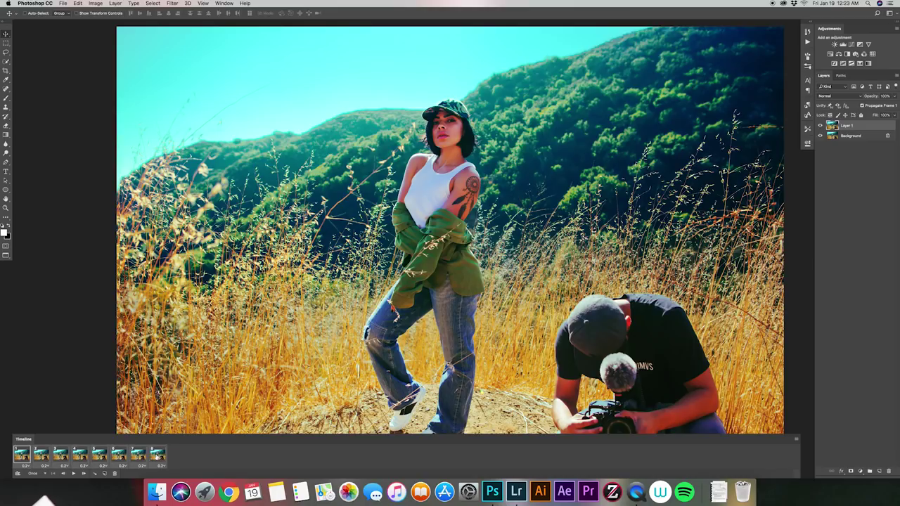
left_click(105, 476)
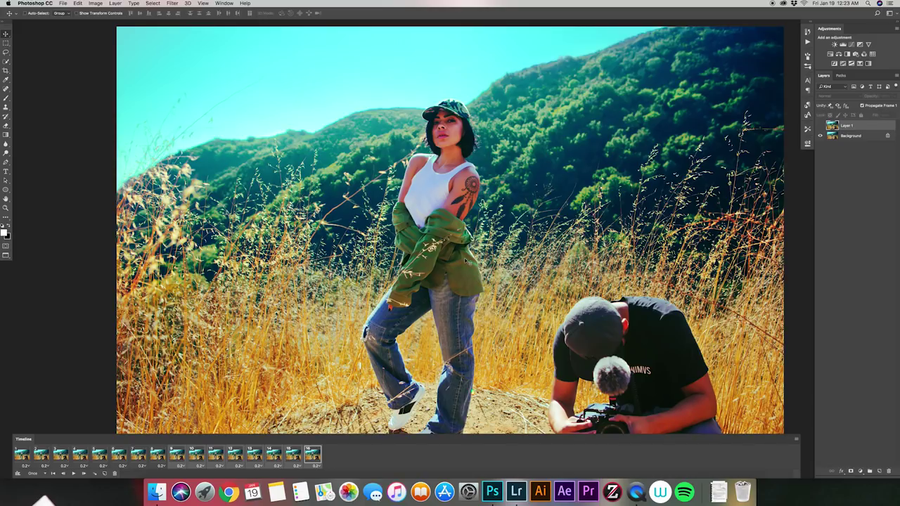
key("h")
left_click_drag(429, 246, 396, 233)
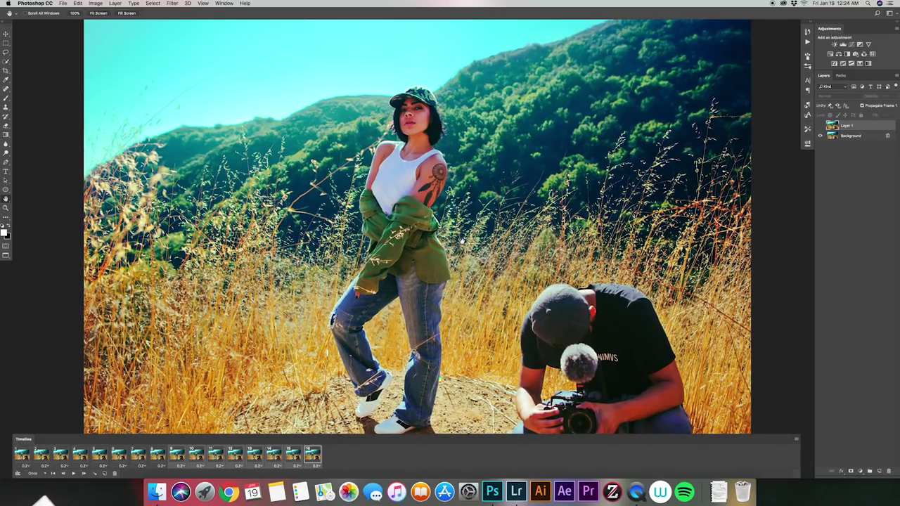
left_click(95, 3)
left_click(113, 56)
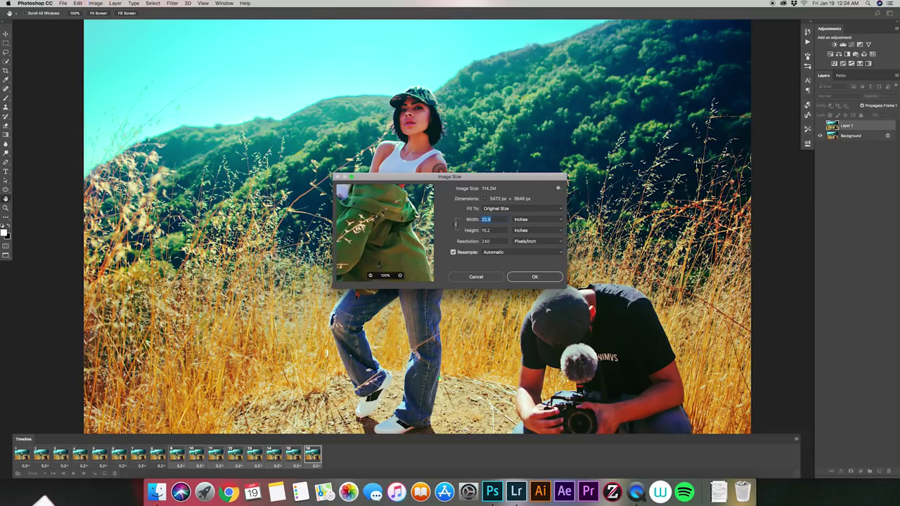
left_click(477, 277)
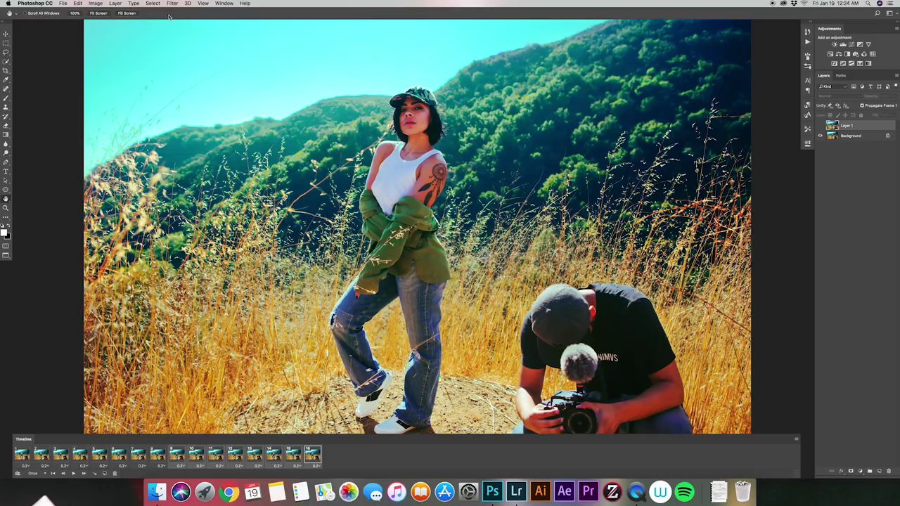
Step: Resize the image to a width of 10 inches, keeping its proportions
left_click(97, 4)
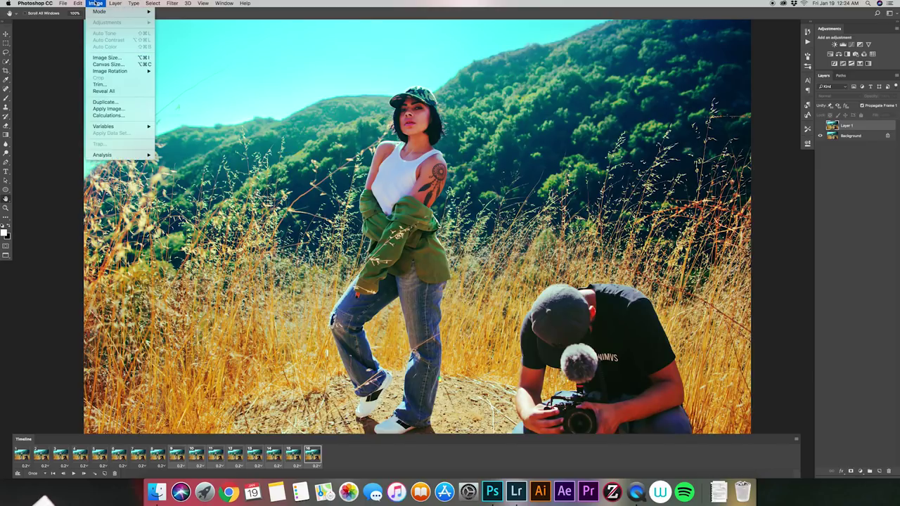
left_click(106, 57)
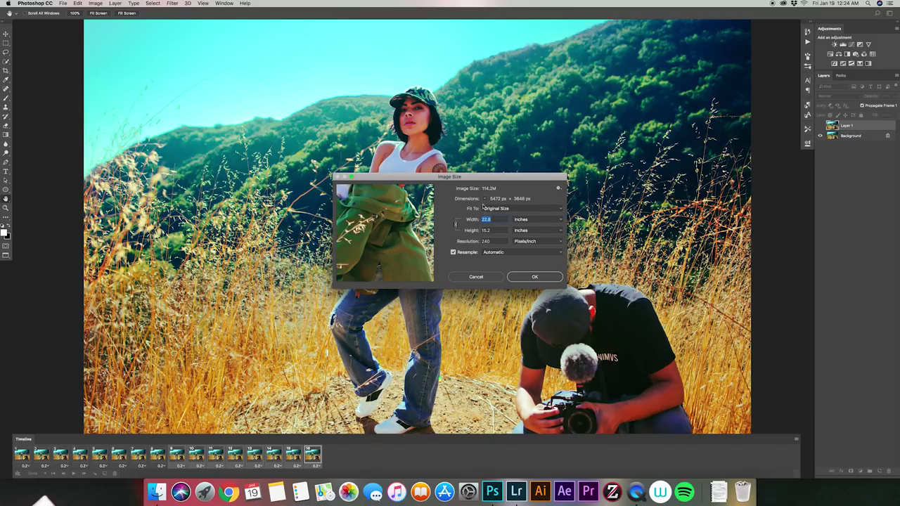
type("10")
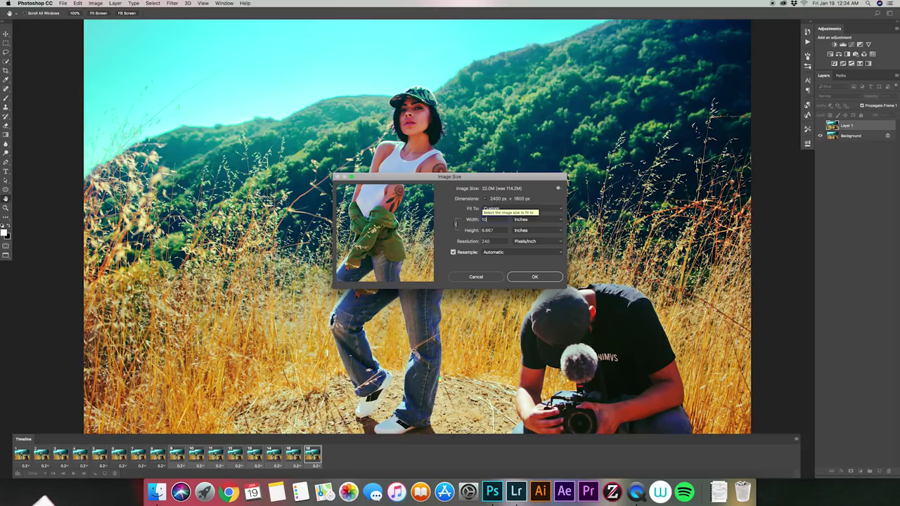
left_click(533, 277)
Step: Render all frames as the video IMG_1679-Edit-2.mp4 in H.264, High Quality preset, at the 2400 x 1600 document size
key("z")
left_click(471, 232)
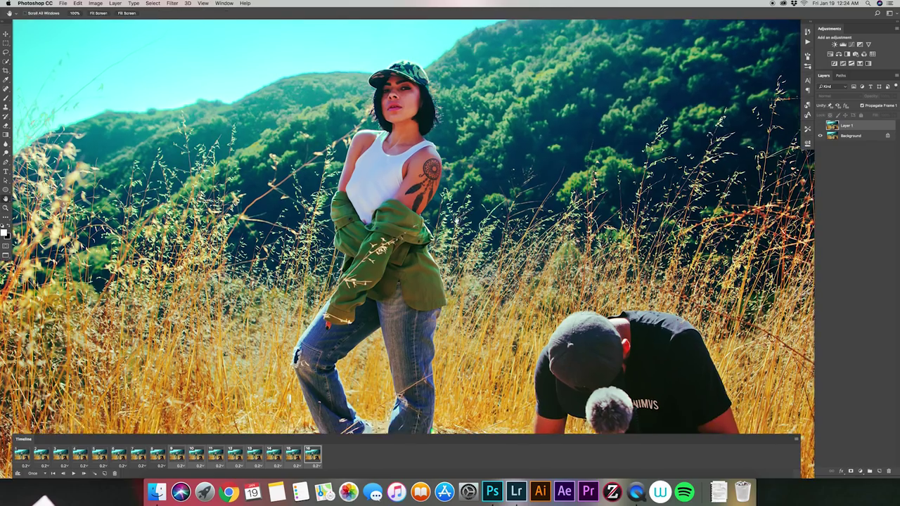
left_click(455, 227, "alt")
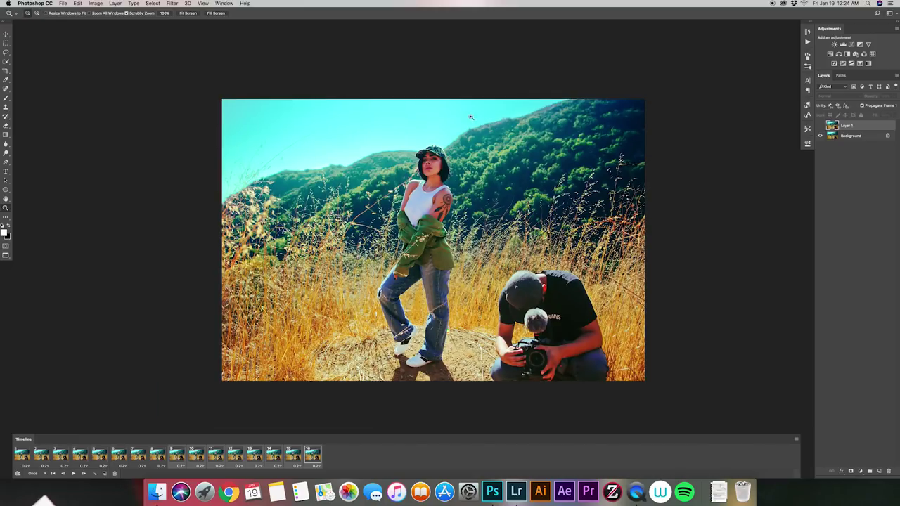
left_click(63, 3)
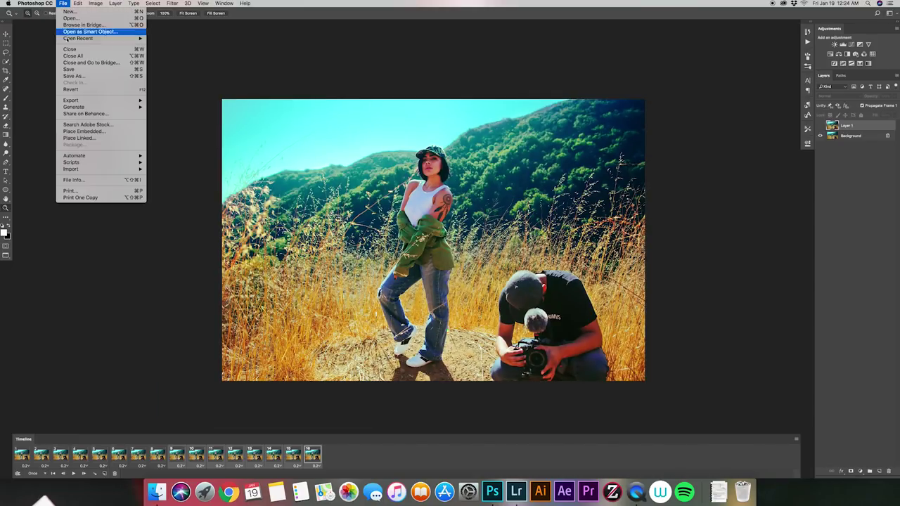
mouse_move(84, 103)
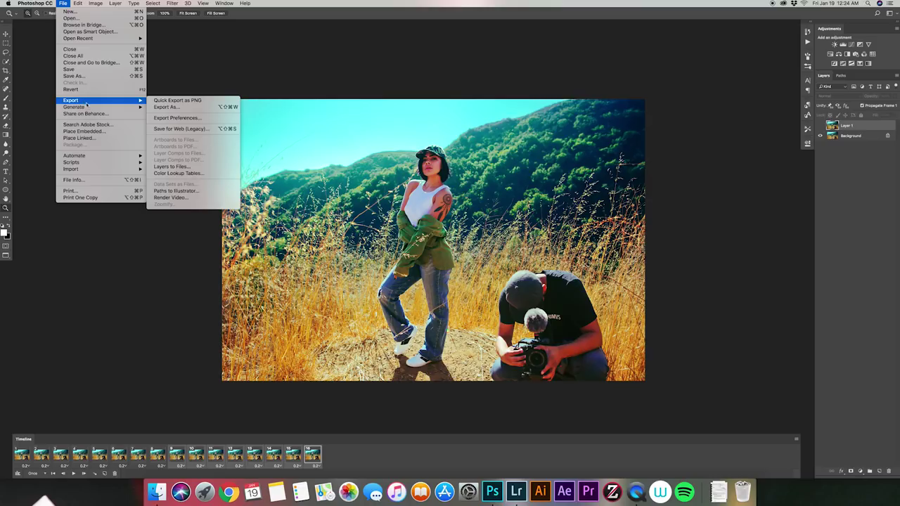
left_click(178, 200)
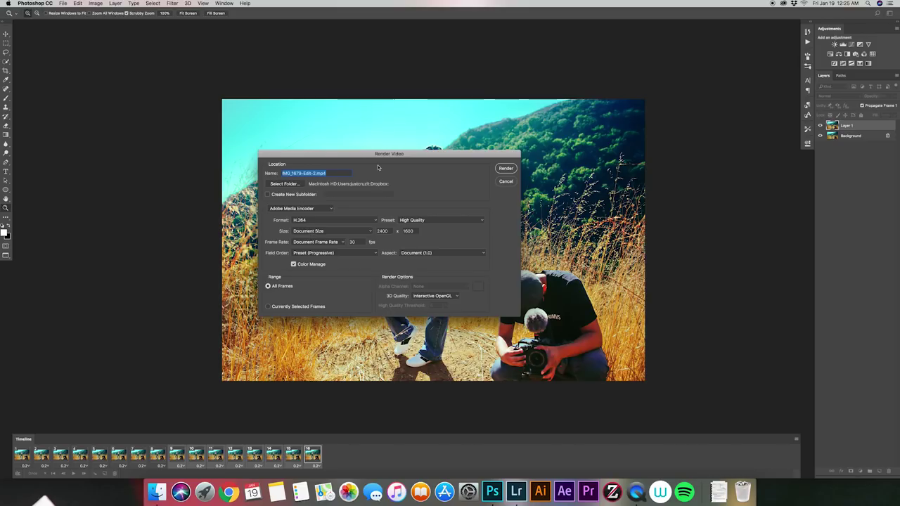
left_click(507, 169)
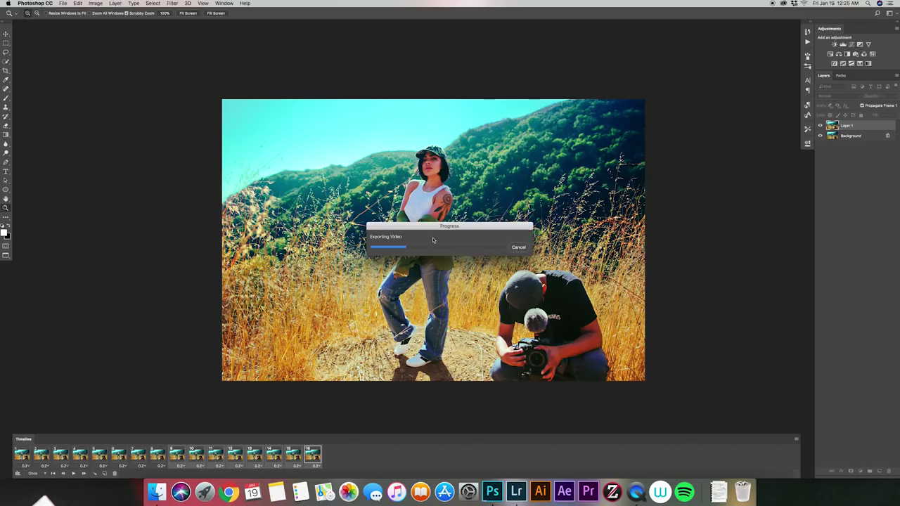